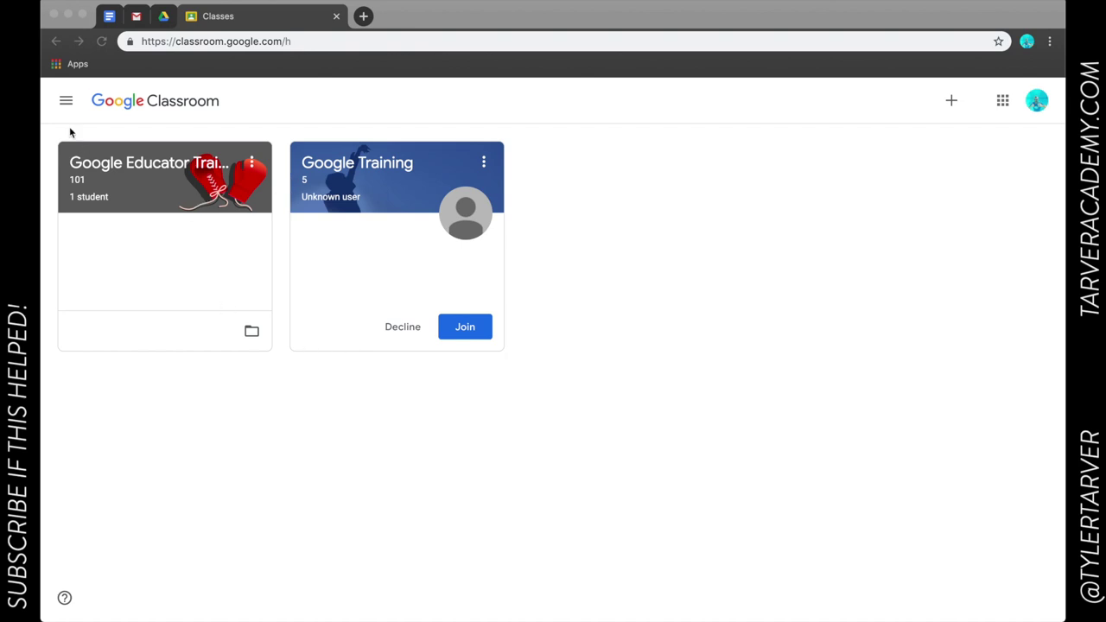
Open the Google Educator Training class and go to its Classwork page.
{"action": "left_click", "coordinate": [65, 100]}
{"action": "left_click", "coordinate": [65, 100]}
{"action": "left_click", "coordinate": [108, 113]}
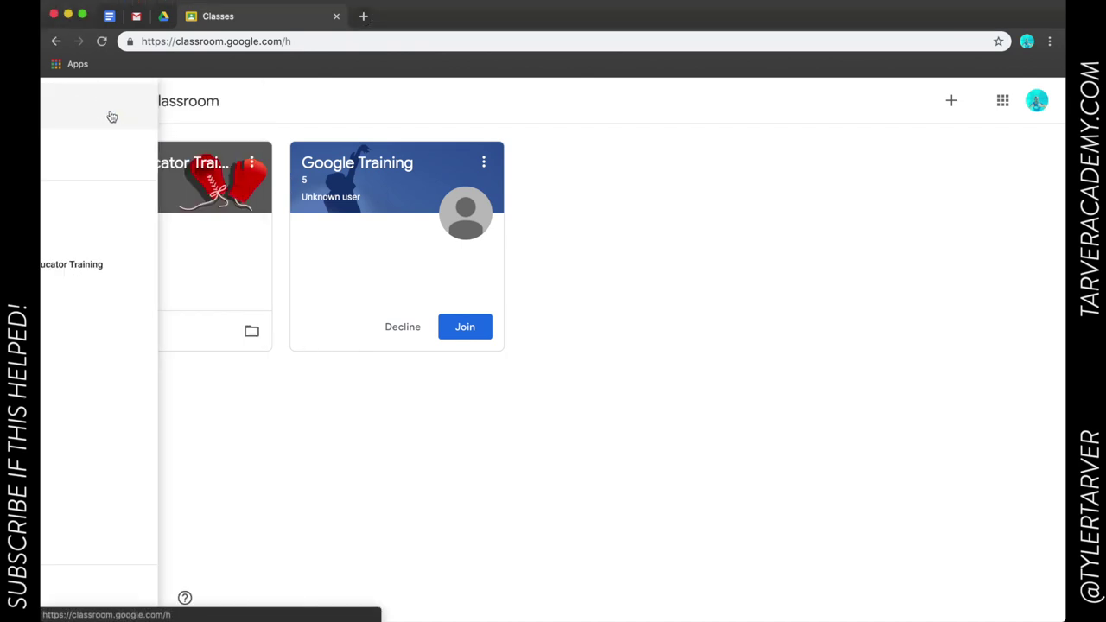
{"action": "left_click", "coordinate": [207, 172]}
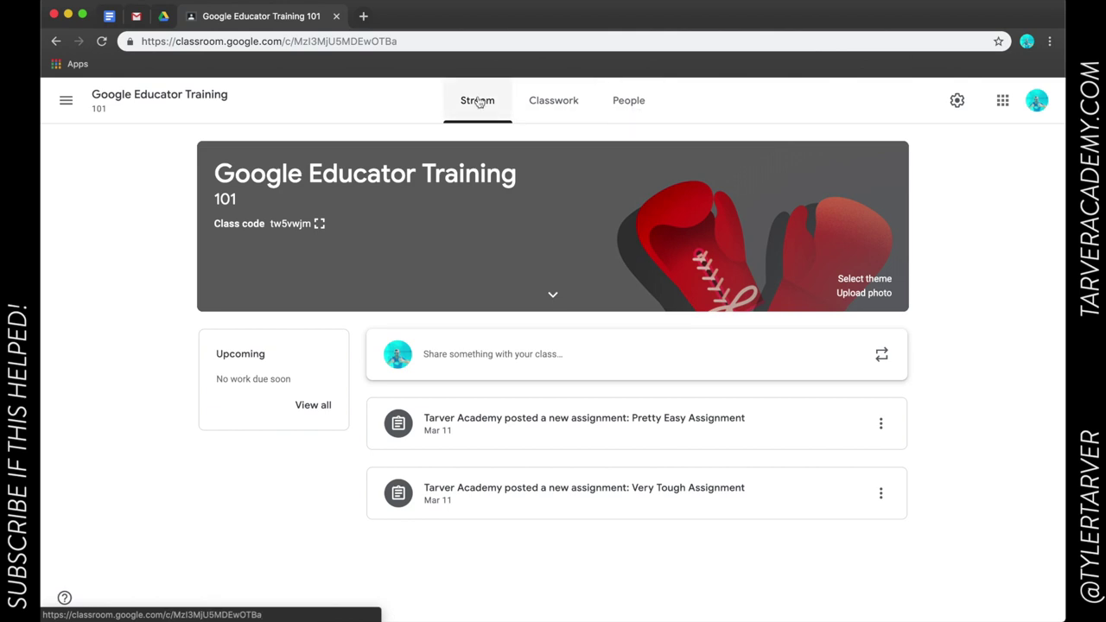
{"action": "left_click", "coordinate": [554, 100]}
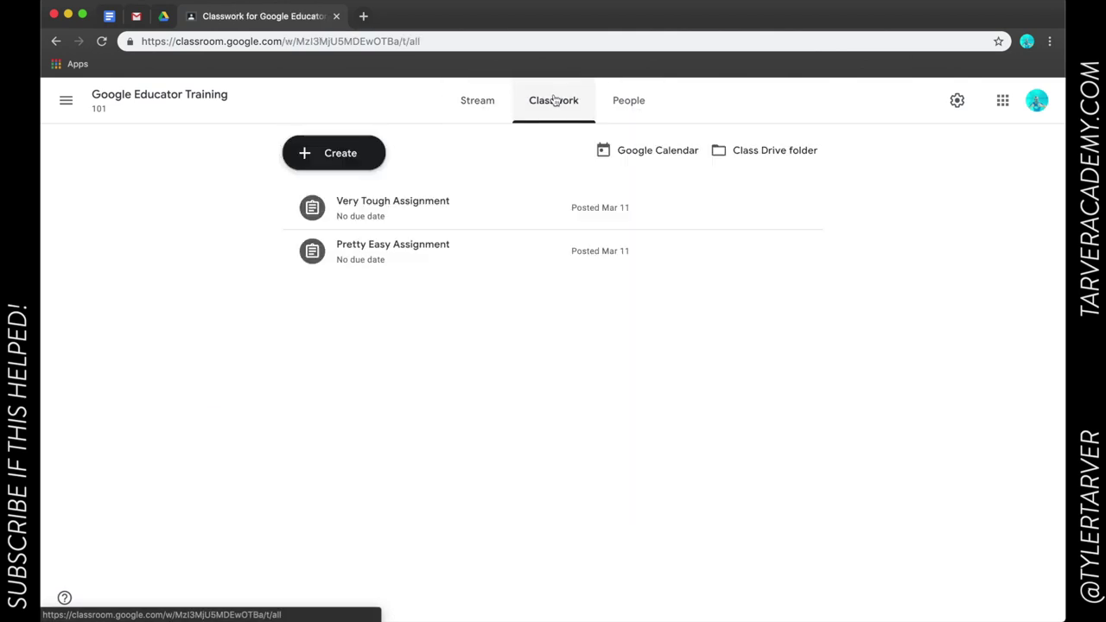
Review the details and turned-in status of the Very Tough Assignment and the Pretty Easy Assignment.
{"action": "left_click", "coordinate": [406, 216]}
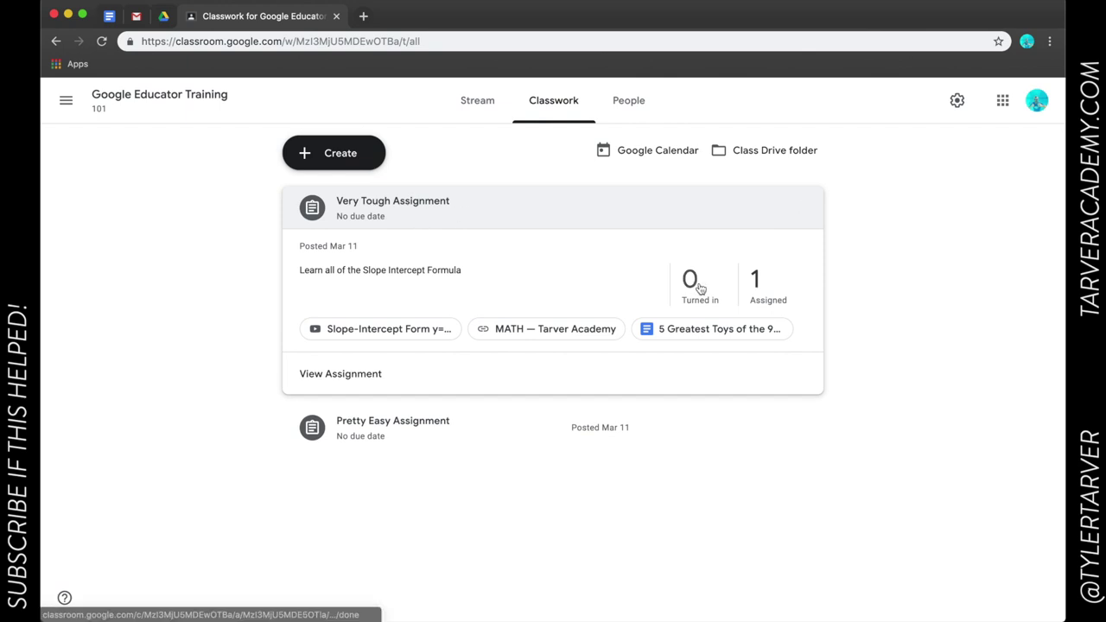
{"action": "left_click", "coordinate": [417, 424]}
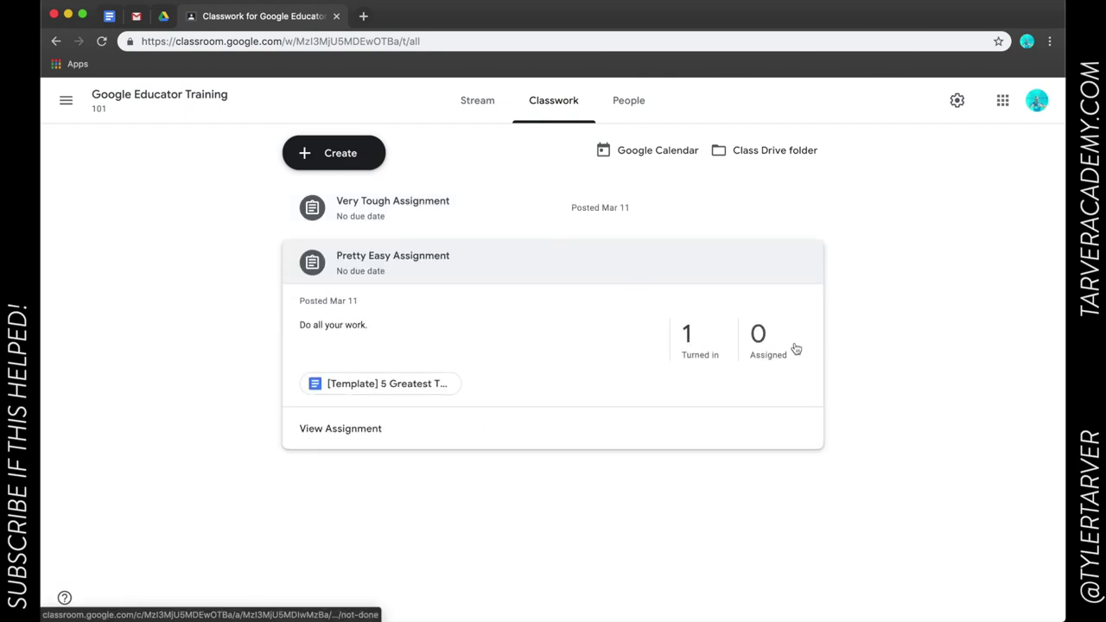
{"action": "left_click", "coordinate": [432, 226]}
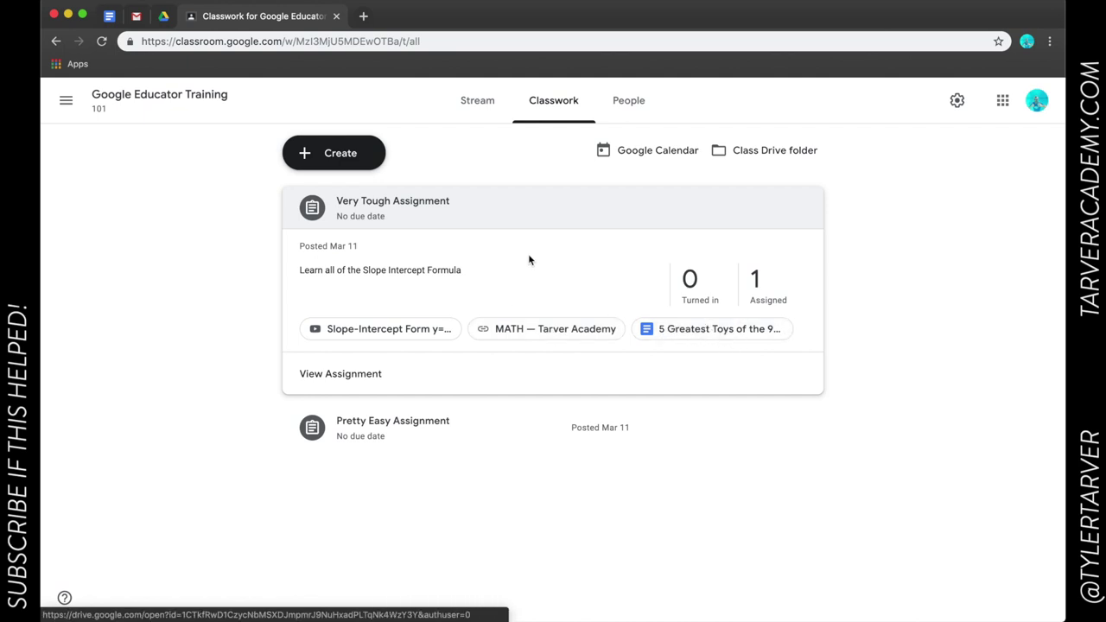
{"action": "left_click", "coordinate": [410, 429]}
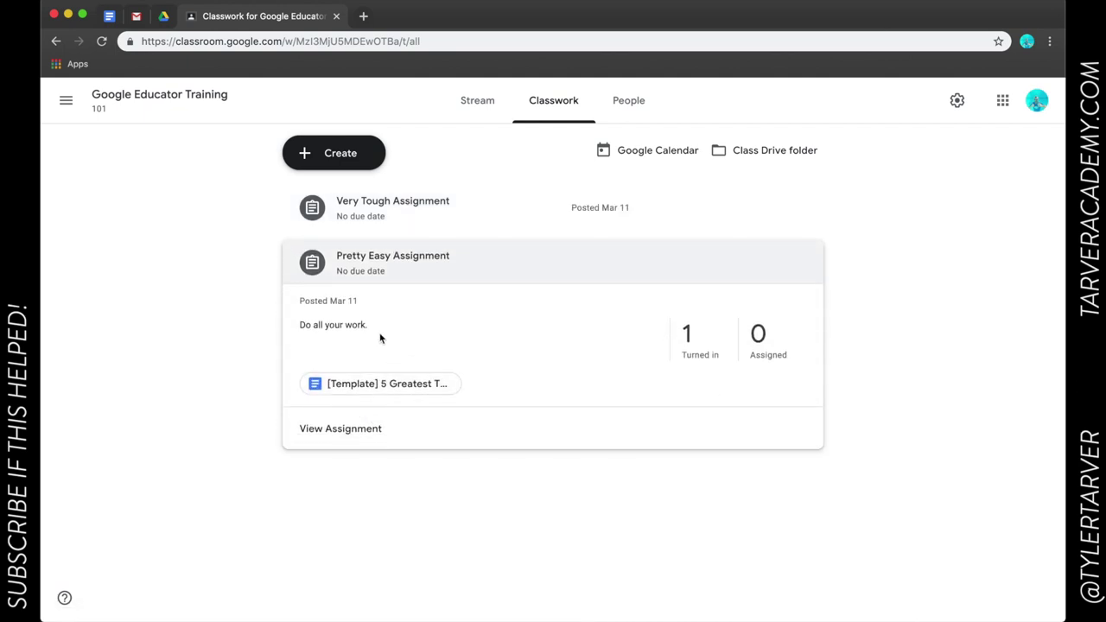
View the Pretty Easy Assignment's student work and open the student's turned-in document for grading.
{"action": "left_click", "coordinate": [343, 428]}
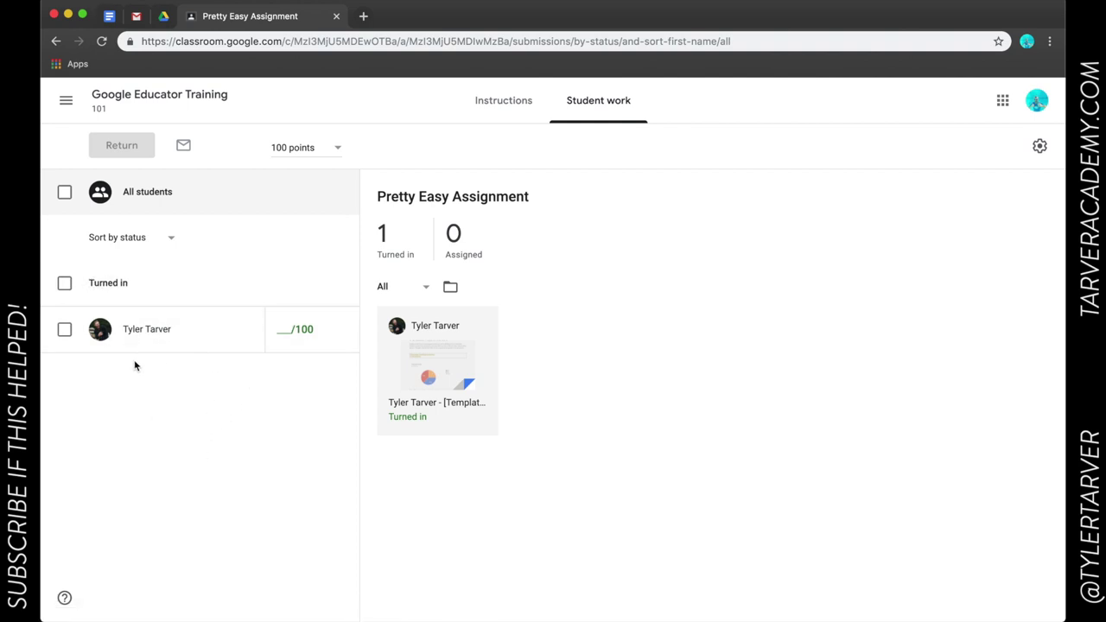
{"action": "left_click", "coordinate": [338, 148]}
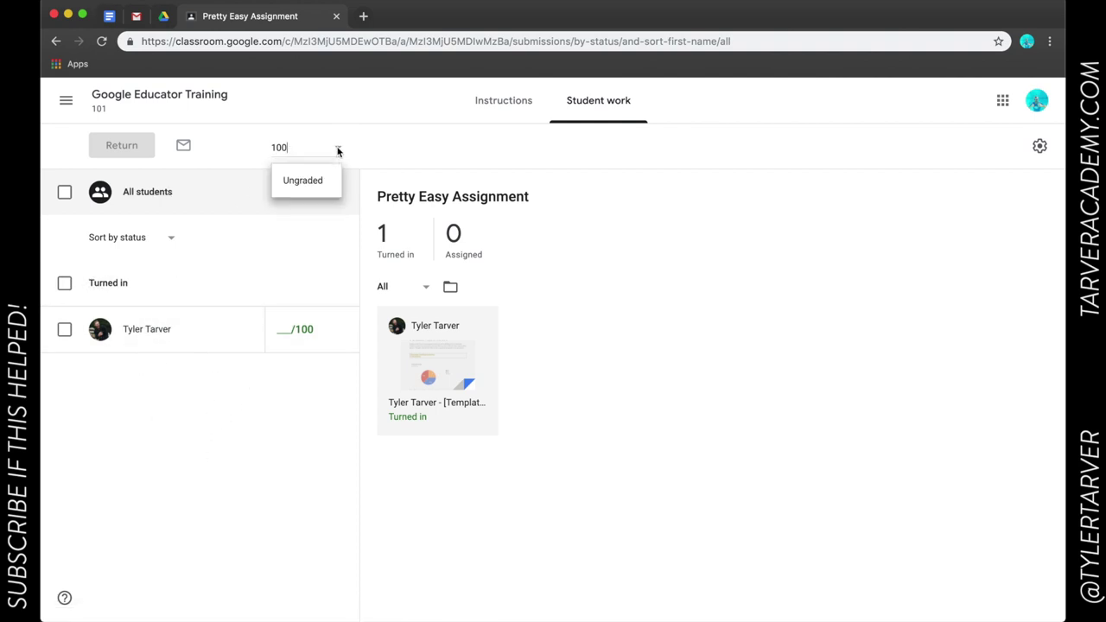
{"action": "left_click", "coordinate": [446, 490]}
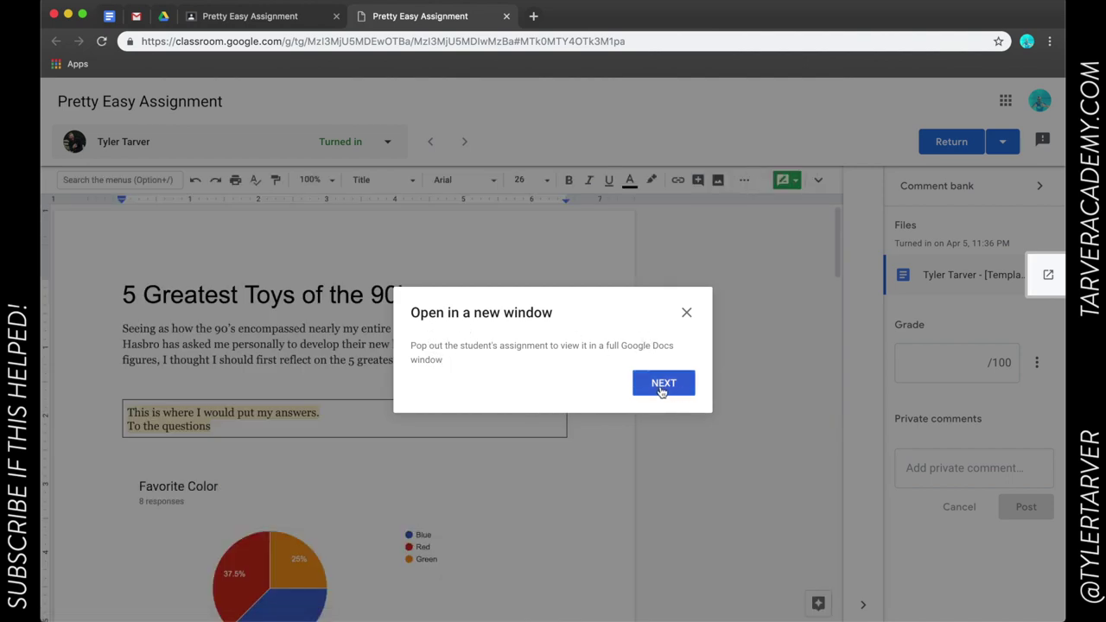
Go through the grading tool's introductory tips on new windows, comment bank, grades and returning work, and finish the tour.
{"action": "left_click", "coordinate": [662, 384]}
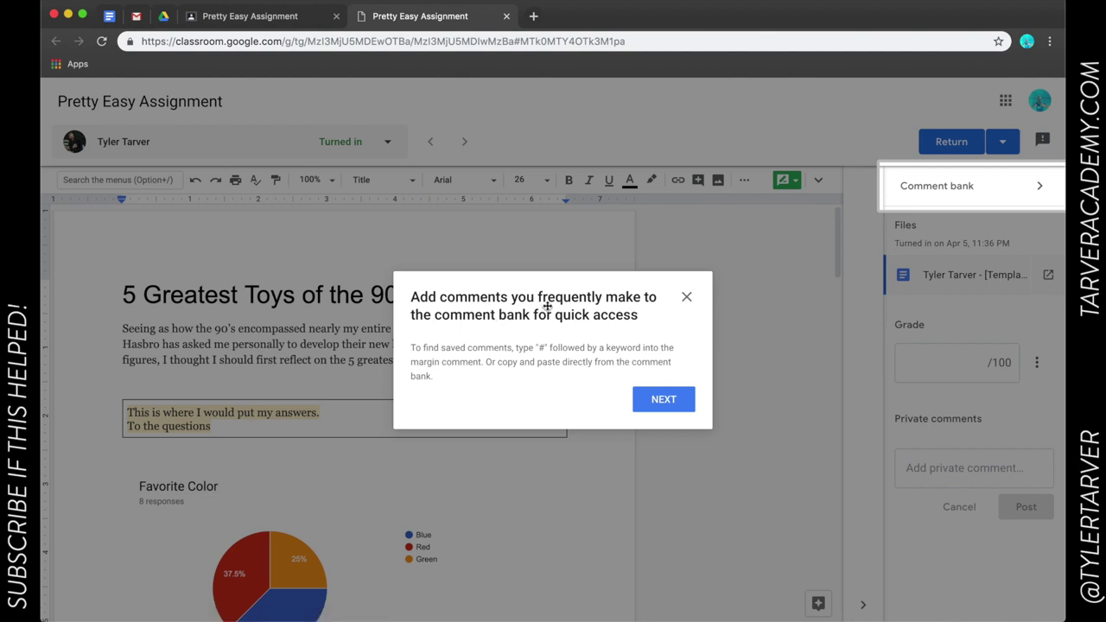
{"action": "left_click", "coordinate": [665, 401]}
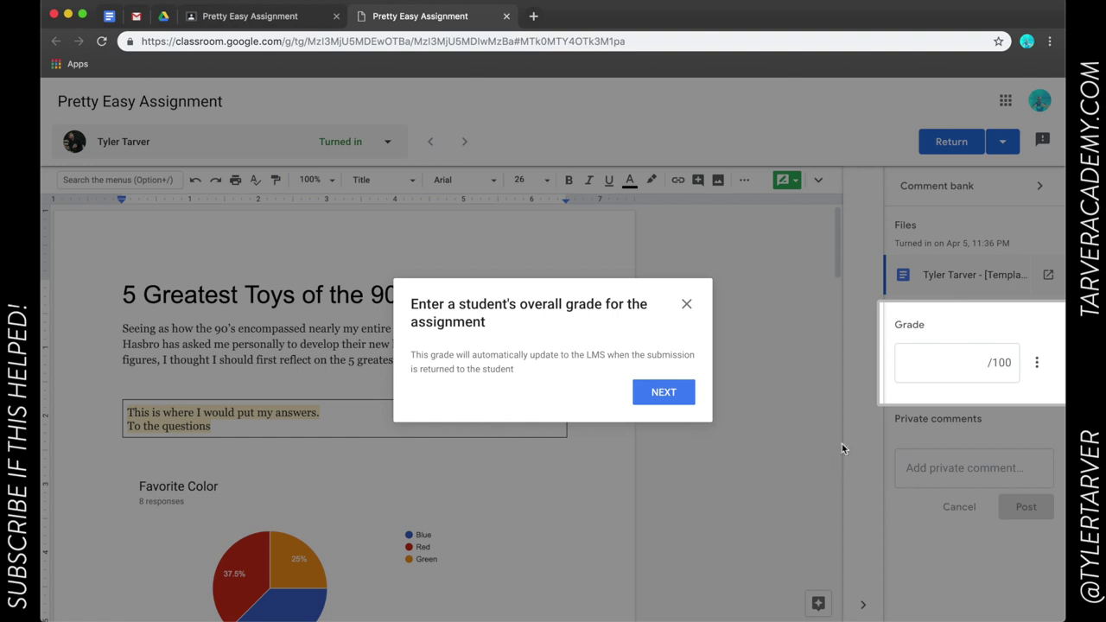
{"action": "left_click", "coordinate": [664, 396]}
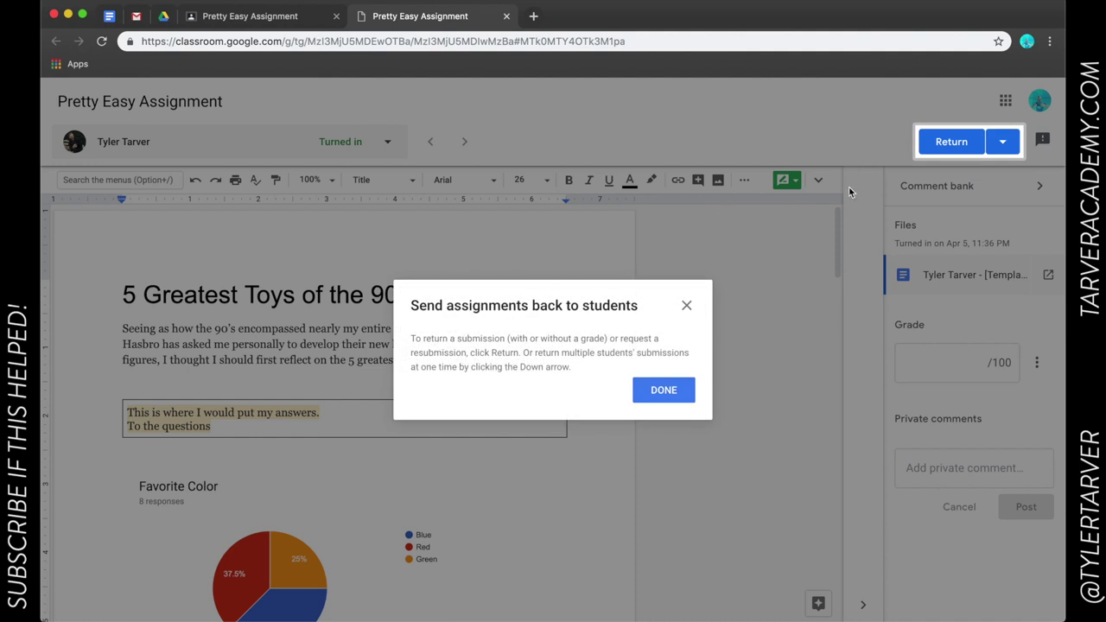
{"action": "left_click", "coordinate": [664, 391]}
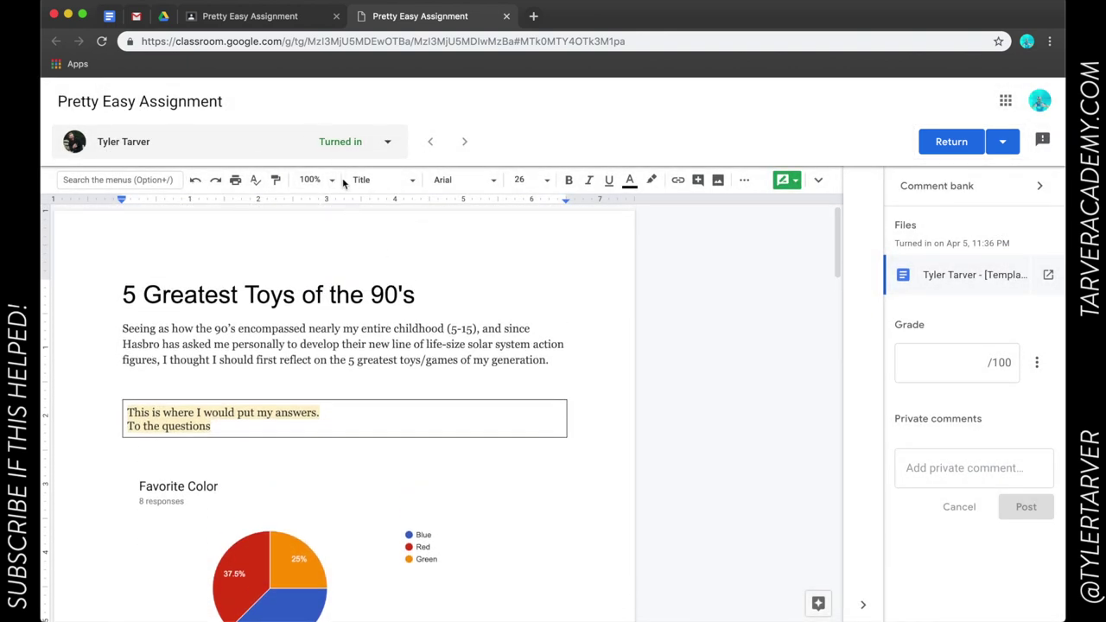
{"action": "left_click", "coordinate": [390, 147]}
Add the comment "This word is wrong" to the word "questions" in the student's answer box.
{"action": "double_click", "coordinate": [169, 424]}
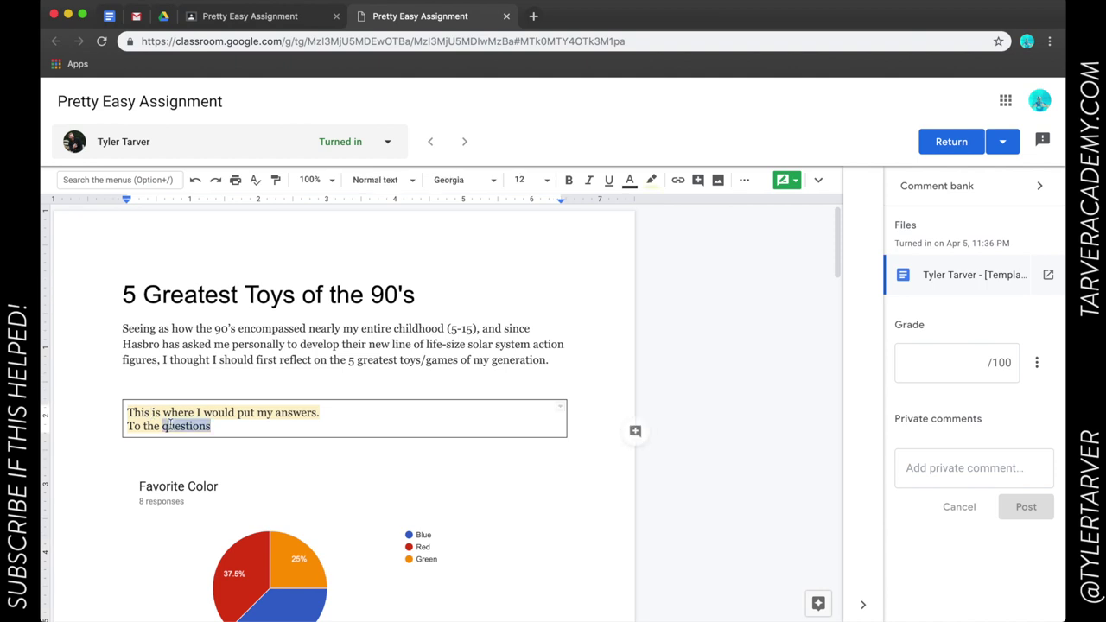
{"action": "left_click", "coordinate": [635, 430]}
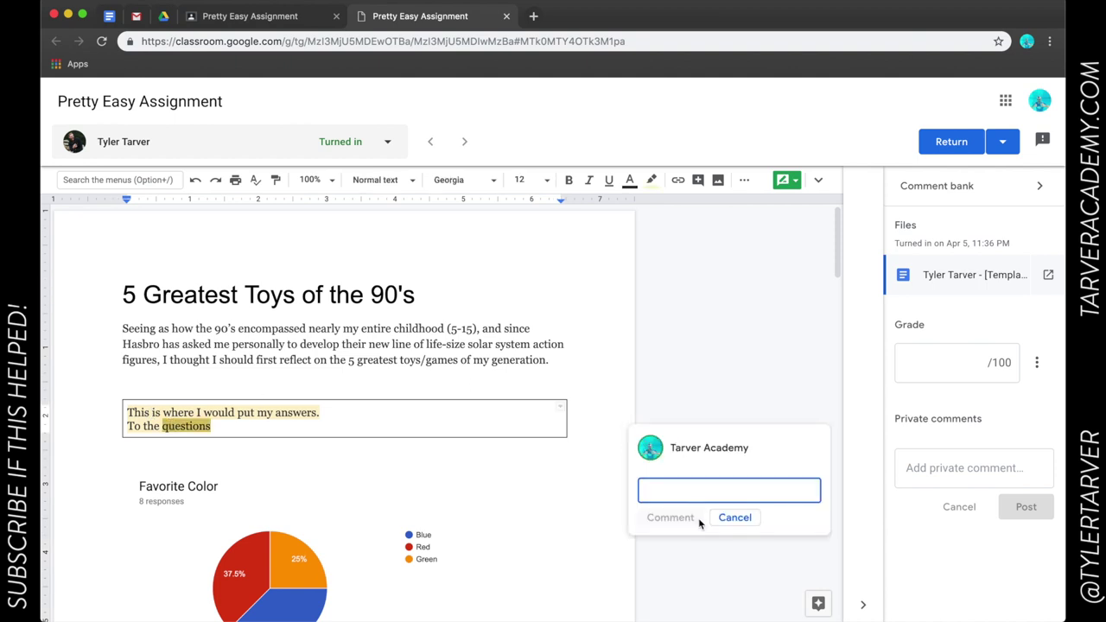
{"action": "type", "text": "This word is w"}
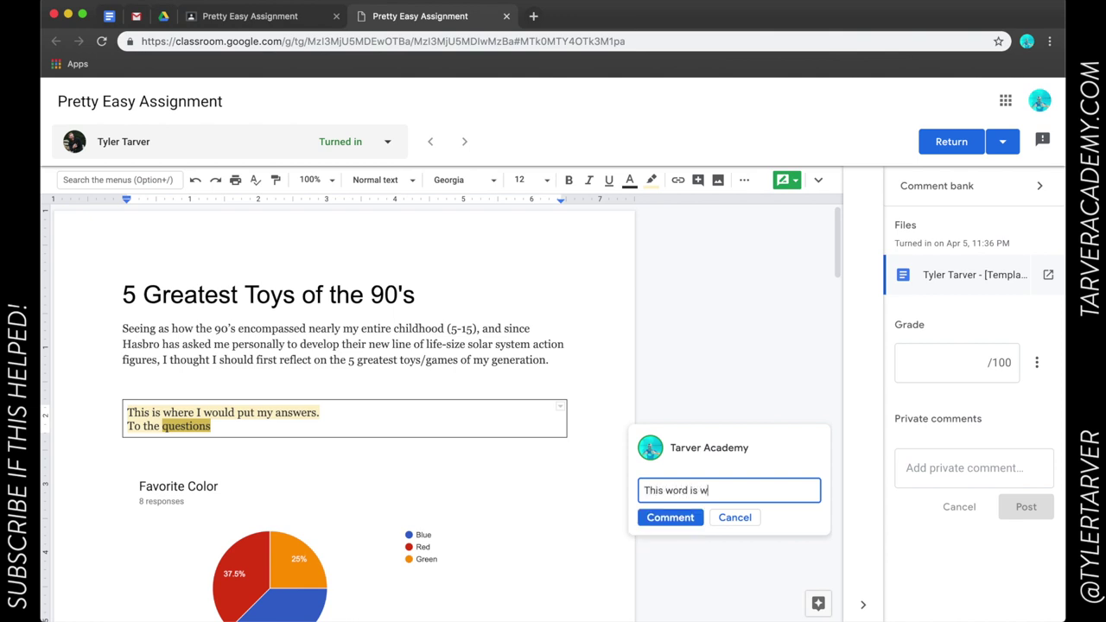
{"action": "type", "text": "rong"}
{"action": "left_click", "coordinate": [671, 517]}
Suggest replacing the word "questions" in the answer box with "proposed questions.".
{"action": "left_click", "coordinate": [190, 425]}
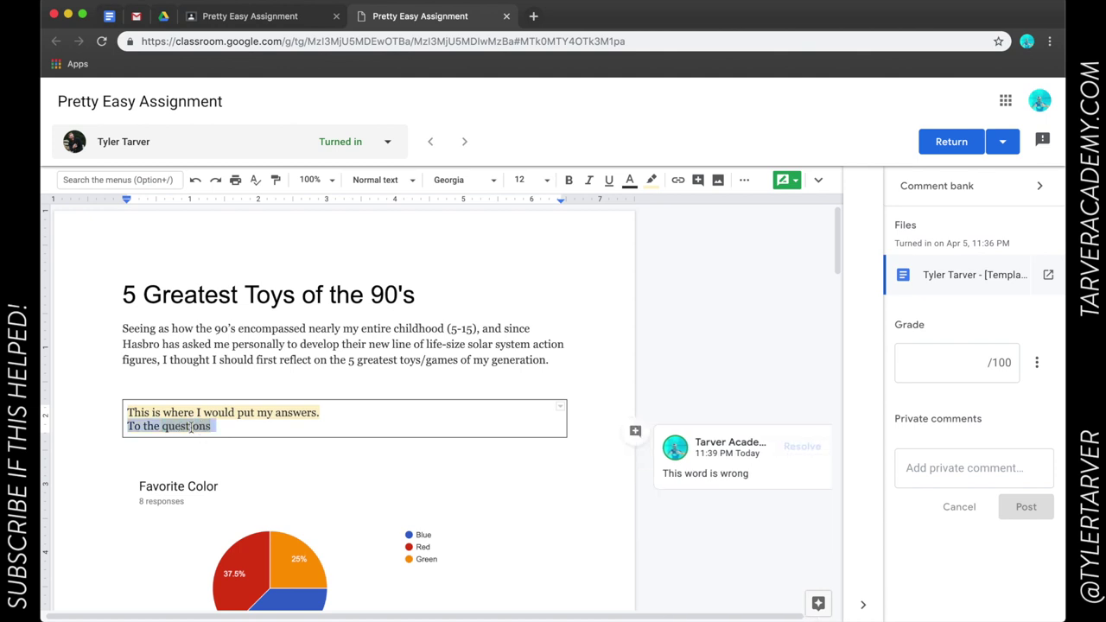
{"action": "left_click", "coordinate": [190, 426]}
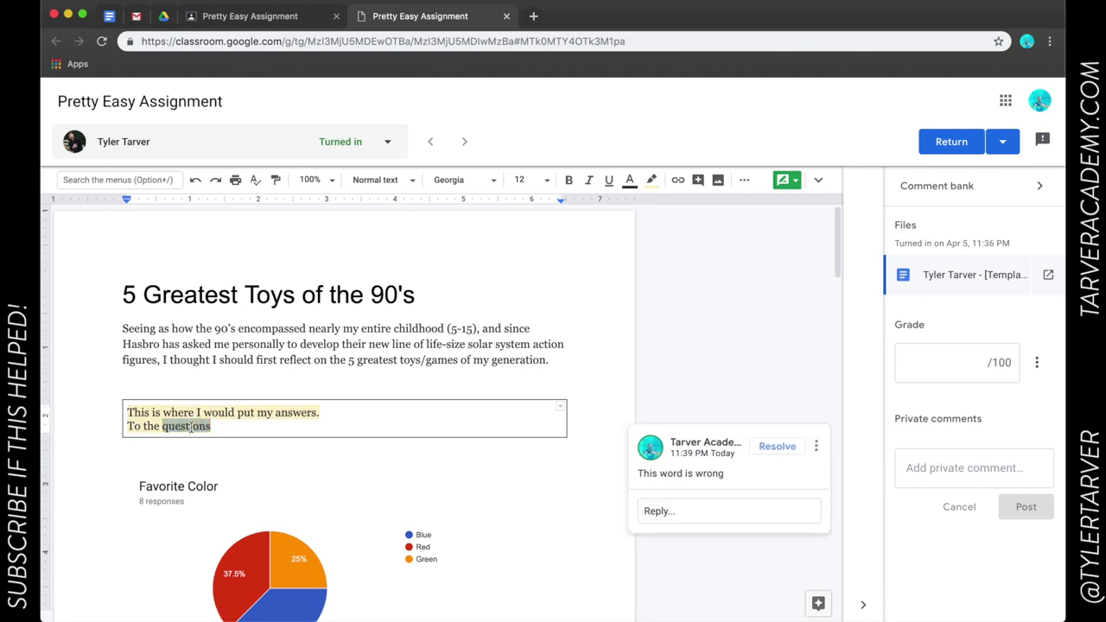
{"action": "type", "text": "proposed quest"}
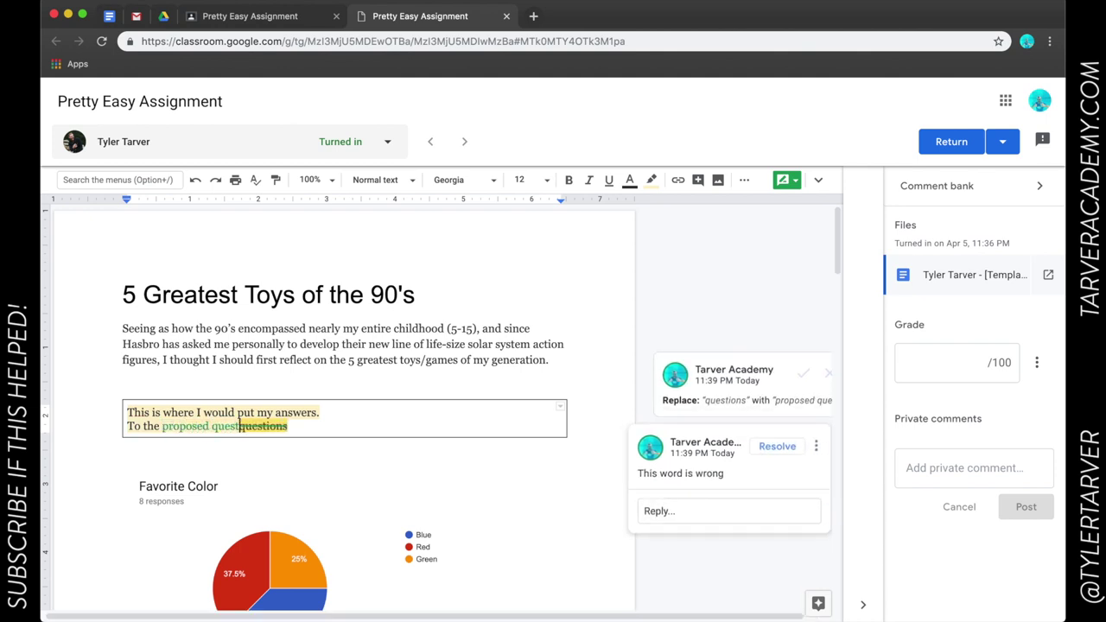
{"action": "type", "text": "ions."}
{"action": "left_click", "coordinate": [618, 358]}
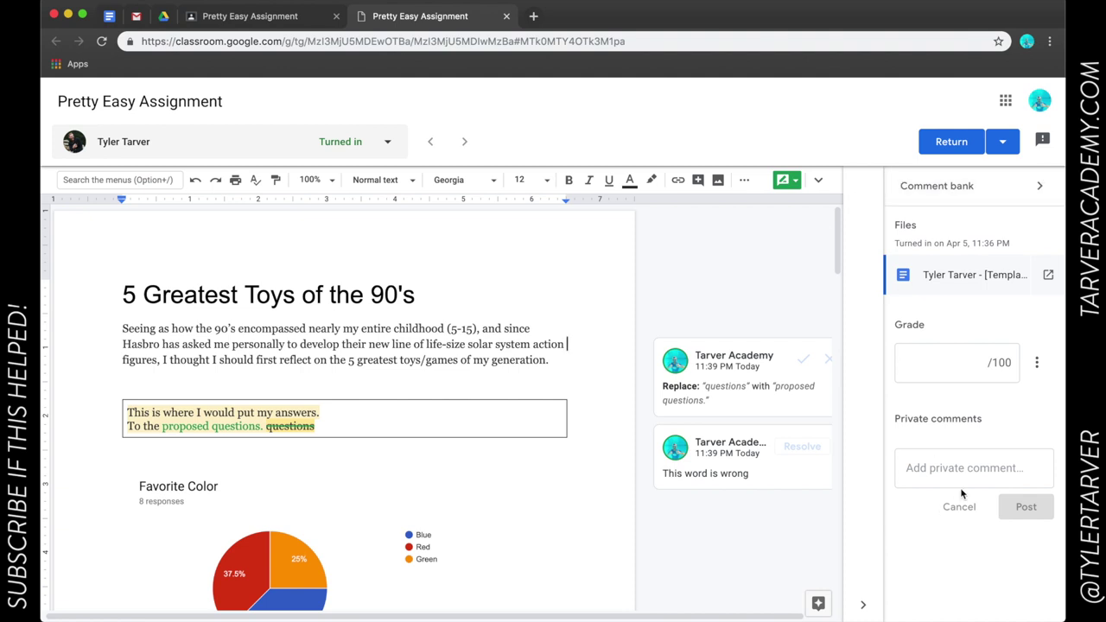
{"action": "scroll", "coordinate": [584, 388], "scroll_direction": "down", "scroll_amount": 2}
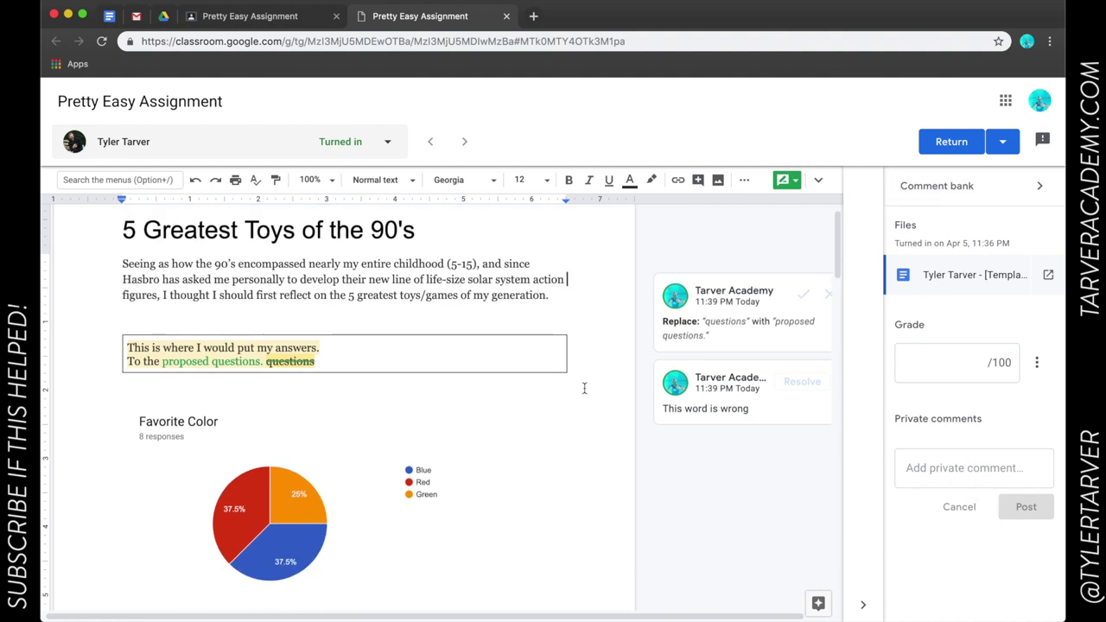
{"action": "scroll", "coordinate": [584, 388], "scroll_direction": "up", "scroll_amount": 3}
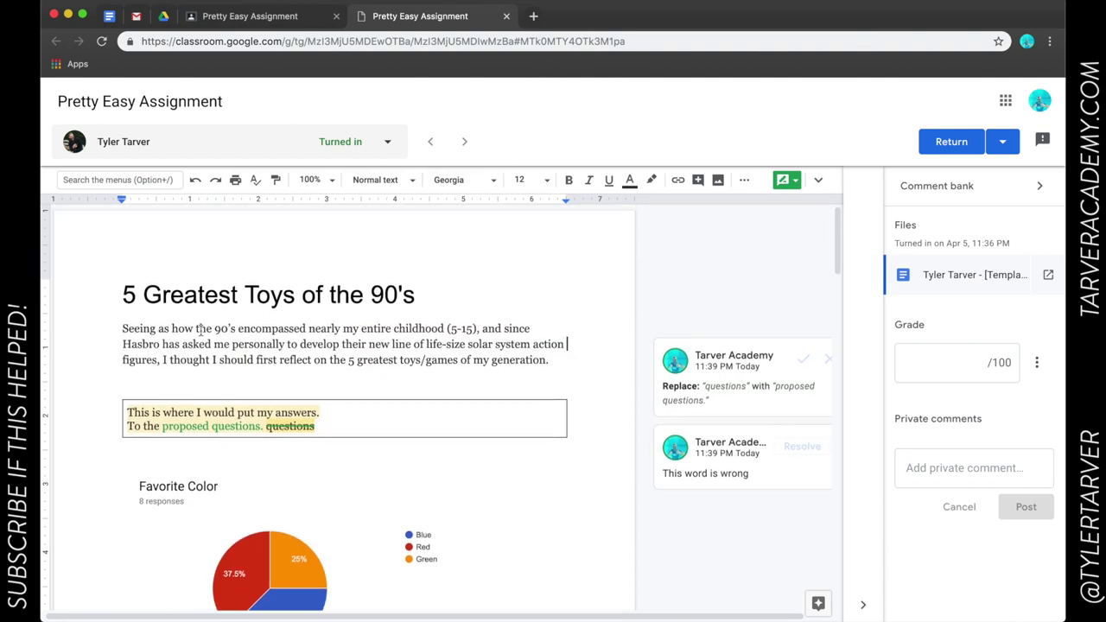
{"action": "scroll", "coordinate": [288, 351], "scroll_direction": "down", "scroll_amount": 2}
{"action": "scroll", "coordinate": [285, 349], "scroll_direction": "up", "scroll_amount": 2}
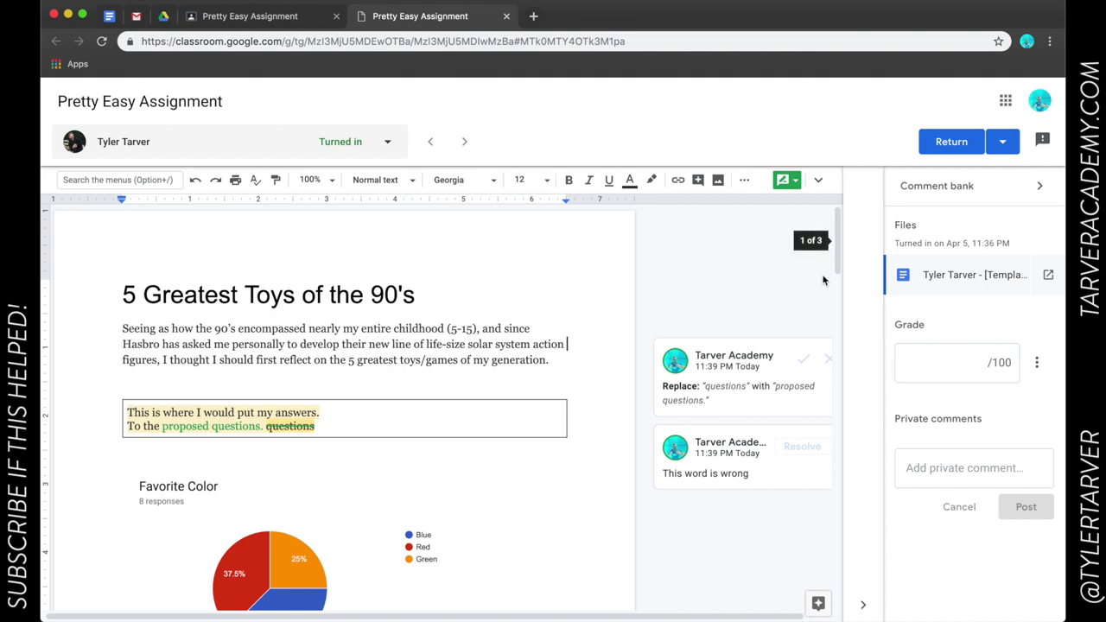
{"action": "left_click", "coordinate": [963, 143]}
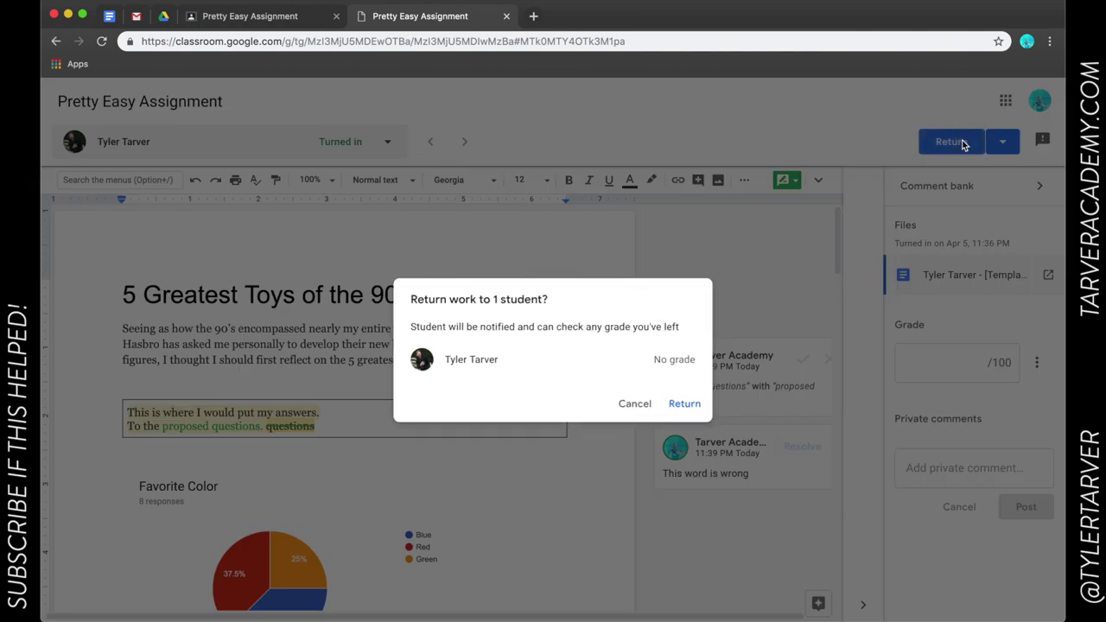
{"action": "left_click", "coordinate": [628, 405]}
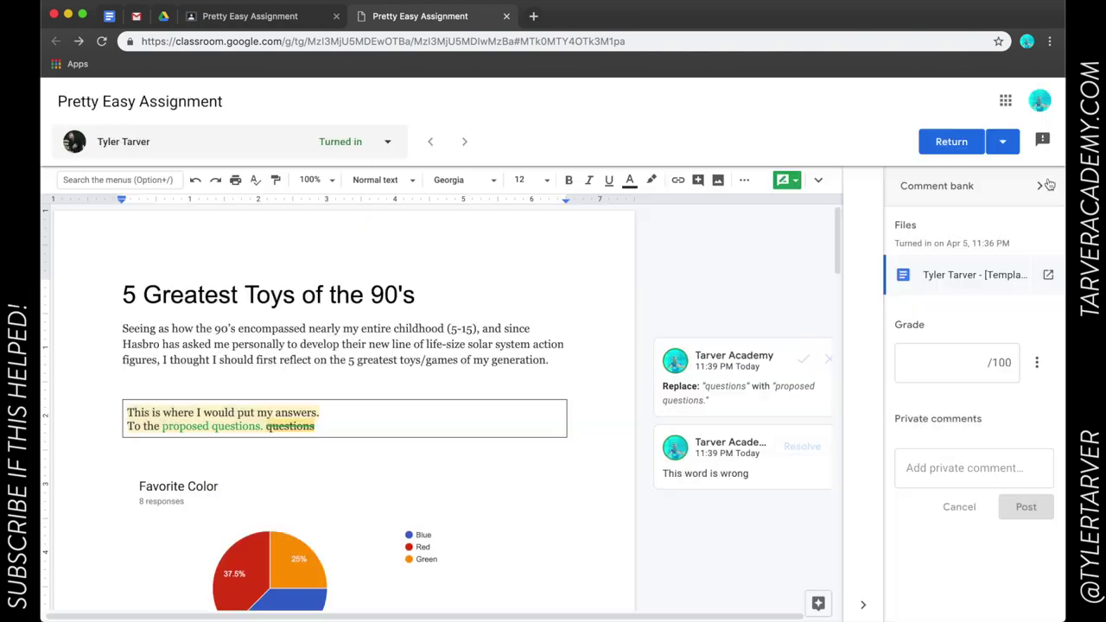
Post the private comment "Good job, me." and return the work to the student without a grade.
{"action": "left_click", "coordinate": [961, 469]}
{"action": "type", "text": "Good job, me."}
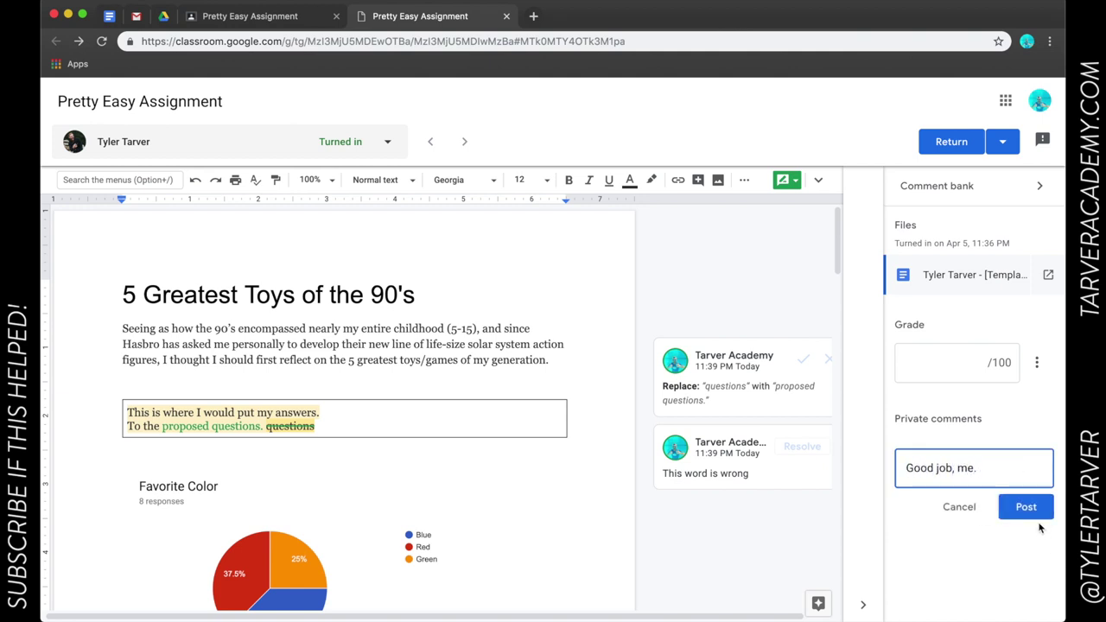
{"action": "left_click", "coordinate": [1029, 508]}
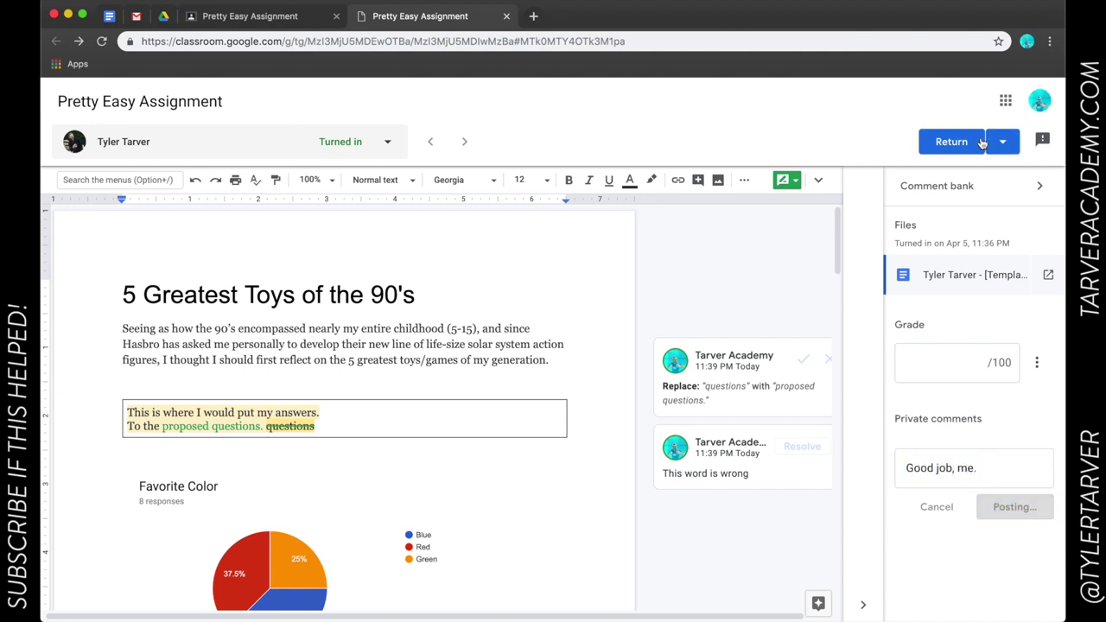
{"action": "left_click", "coordinate": [952, 141]}
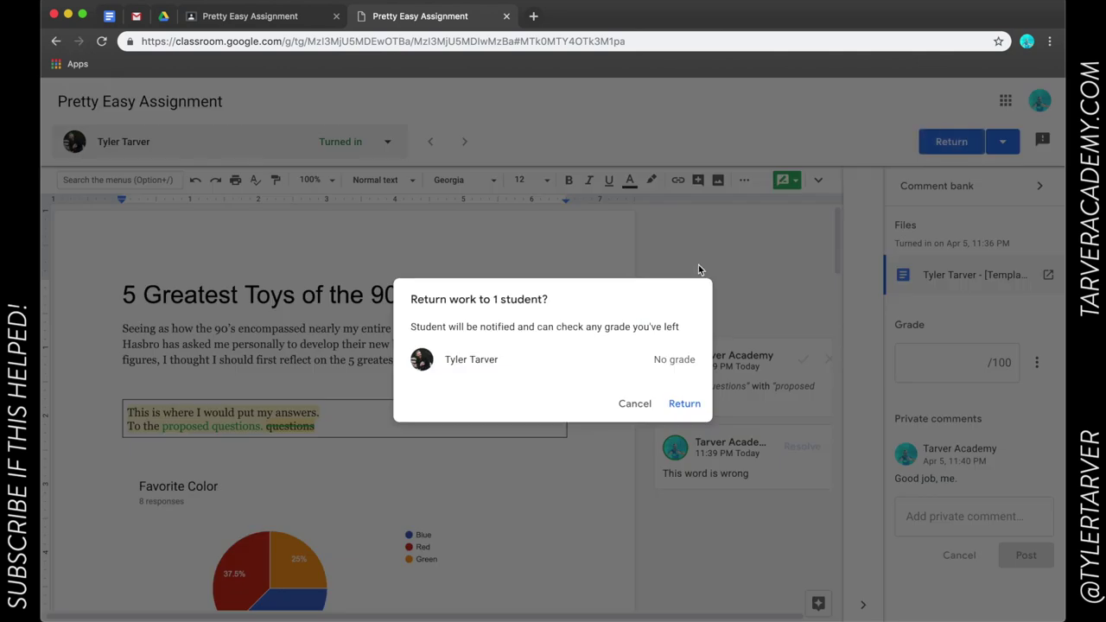
{"action": "left_click", "coordinate": [681, 405]}
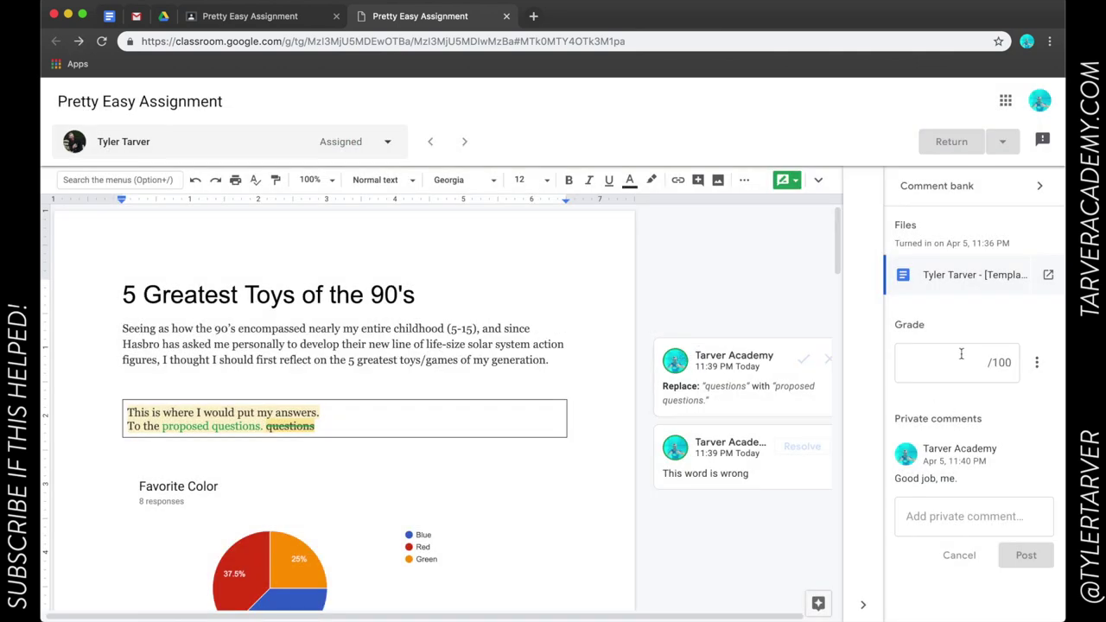
Grade the submission 90 out of 100 and return the updated grade to the student.
{"action": "left_click", "coordinate": [961, 363]}
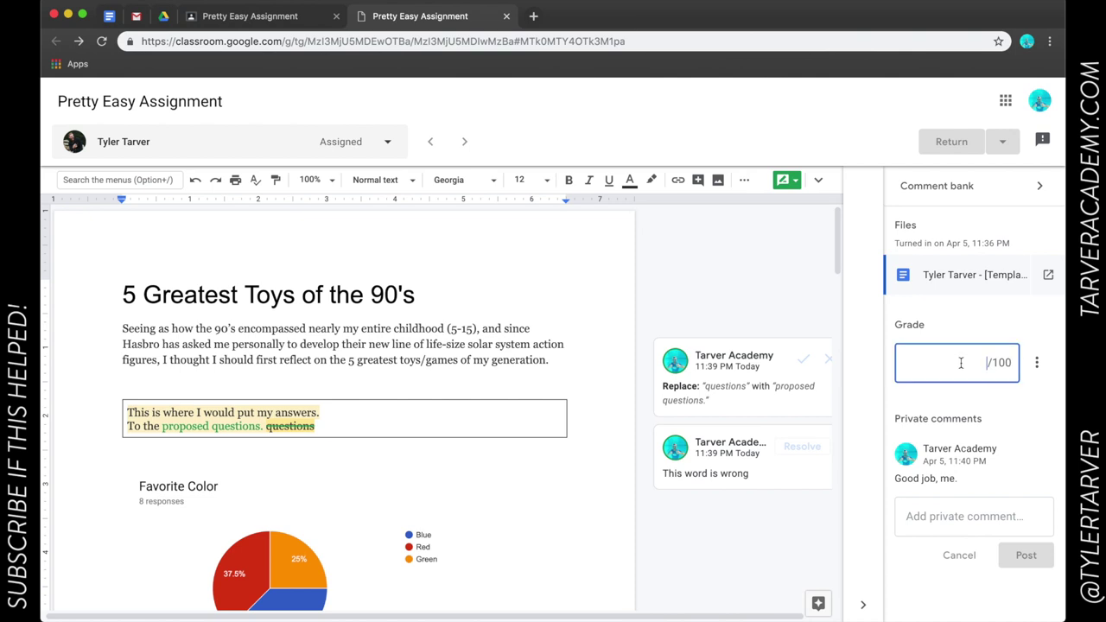
{"action": "type", "text": "90"}
{"action": "left_click", "coordinate": [951, 141]}
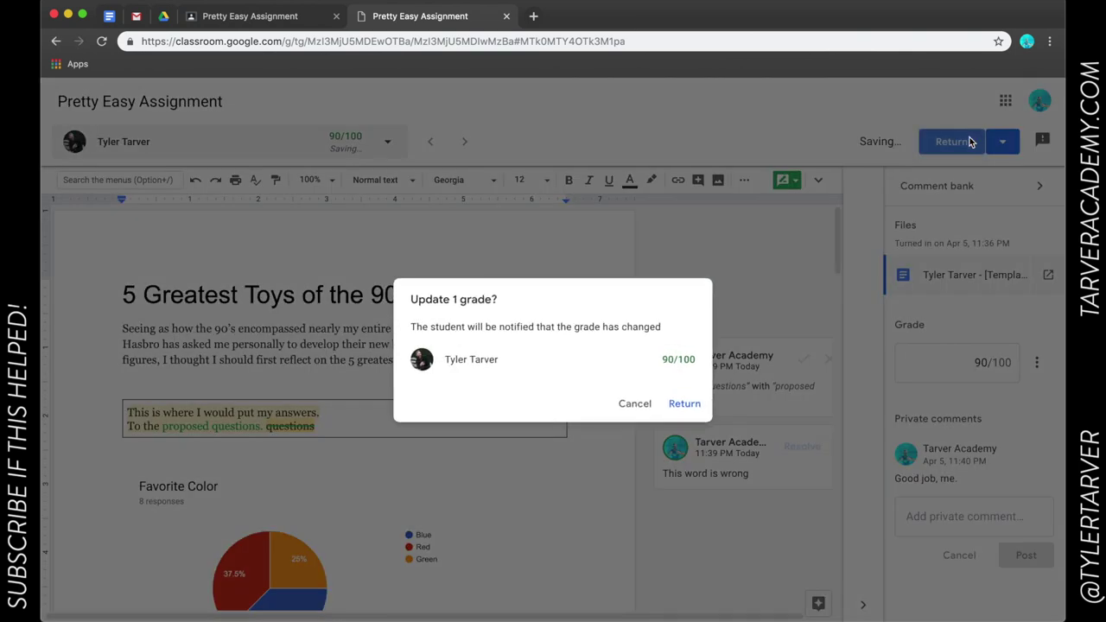
{"action": "left_click", "coordinate": [673, 406]}
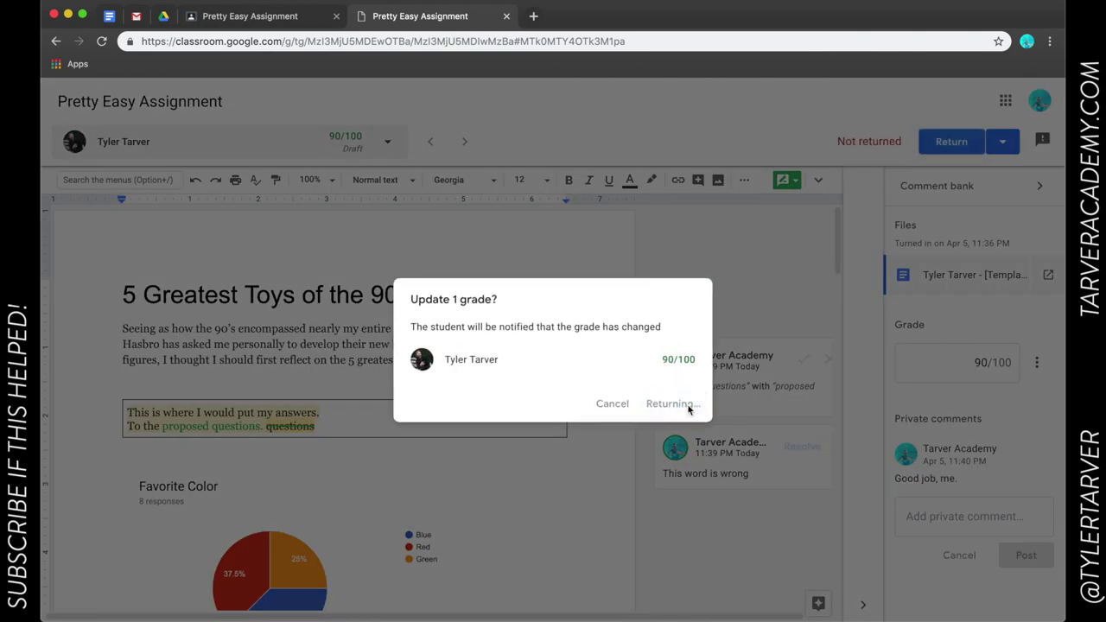